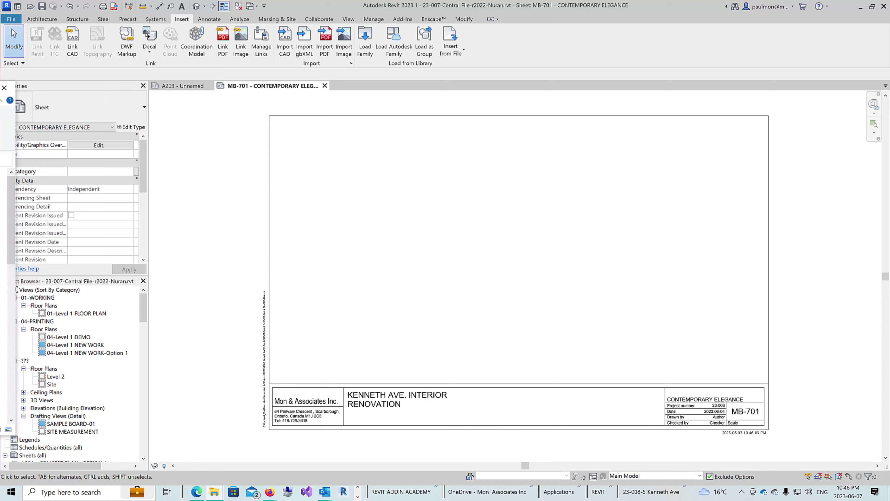
# - Drag Attachment-1 (1).jpeg from the IMAGE folder onto sheet MB-701
pyautogui.moveTo(1, 115); pyautogui.dragTo(345, 98)
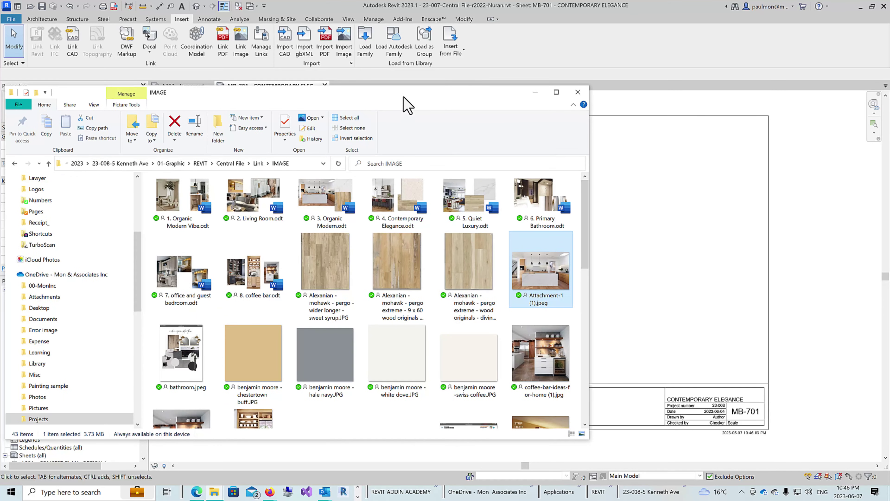
pyautogui.moveTo(403, 94); pyautogui.dragTo(149, 85)
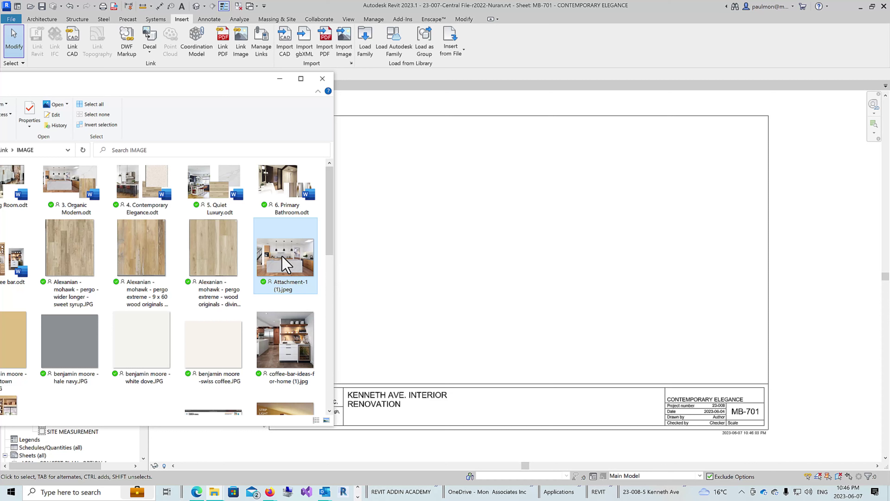
pyautogui.moveTo(286, 256); pyautogui.dragTo(518, 267)
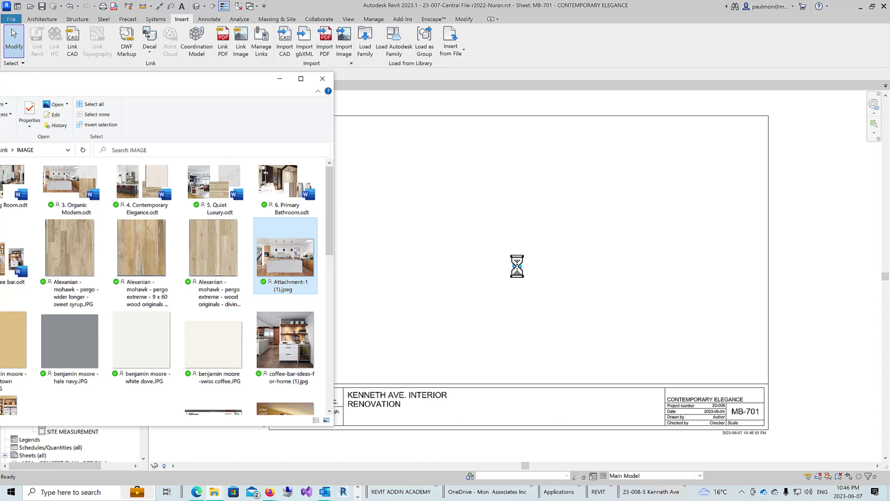
# - Drop the kitchen photo onto sheet MB-701 and zoom to fit the sheet
pyautogui.click(517, 266)
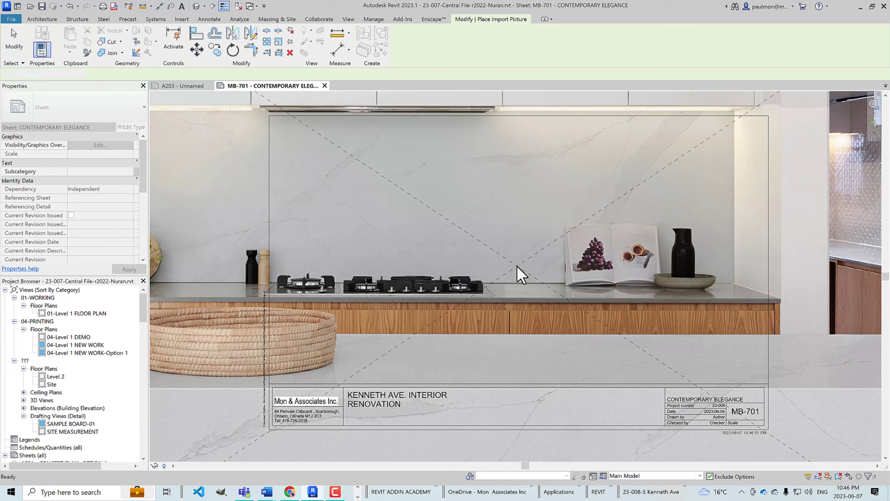
pyautogui.scroll(1, 375, 198)
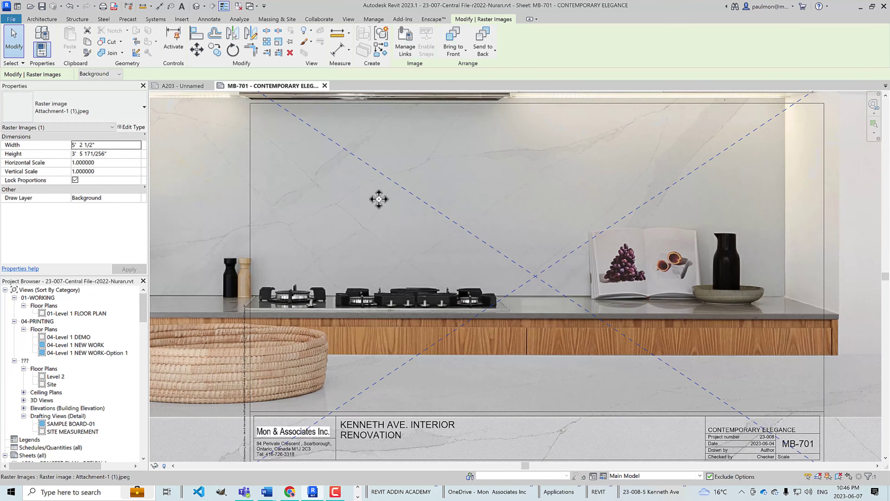
pyautogui.rightClick(388, 197)
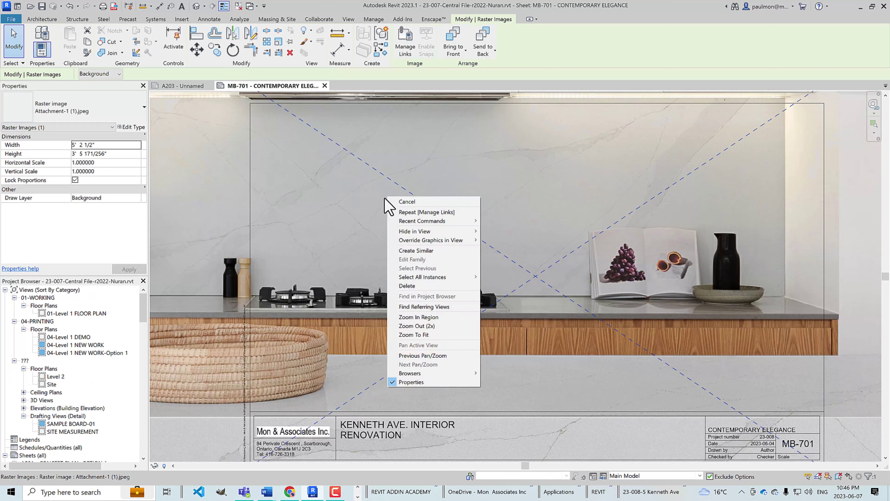
pyautogui.click(409, 334)
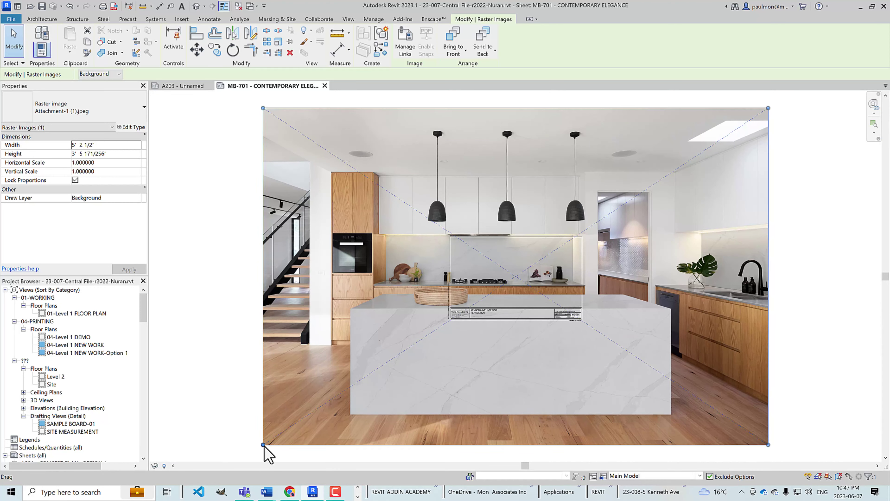
# - Shrink the kitchen photo from two corners, move it to the upper-left, and zoom to fit
pyautogui.moveTo(263, 444); pyautogui.dragTo(478, 302)
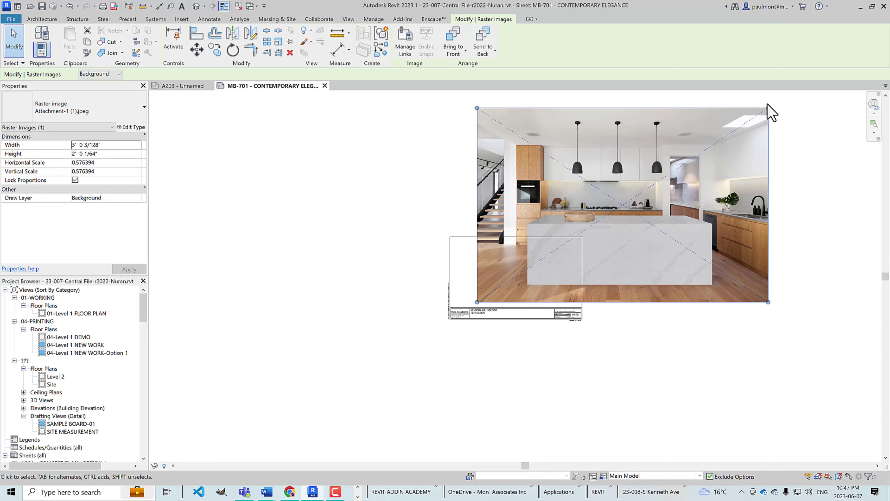
pyautogui.moveTo(769, 110); pyautogui.dragTo(551, 253)
pyautogui.moveTo(512, 279); pyautogui.dragTo(492, 271)
pyautogui.click(683, 282)
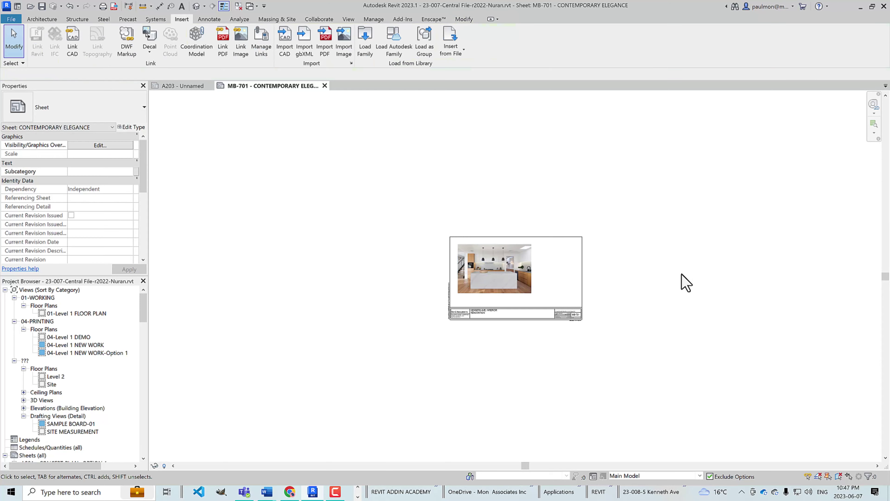
pyautogui.scroll(-2, 655, 289)
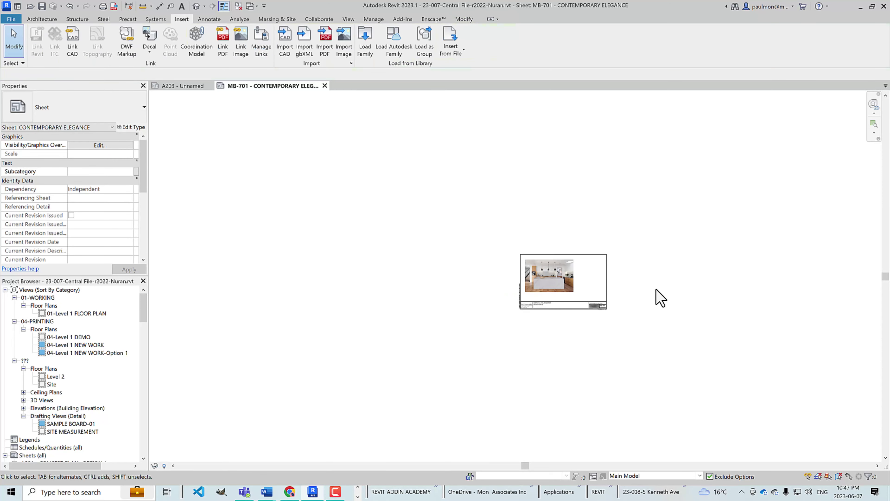
pyautogui.rightClick(656, 289)
pyautogui.click(671, 371)
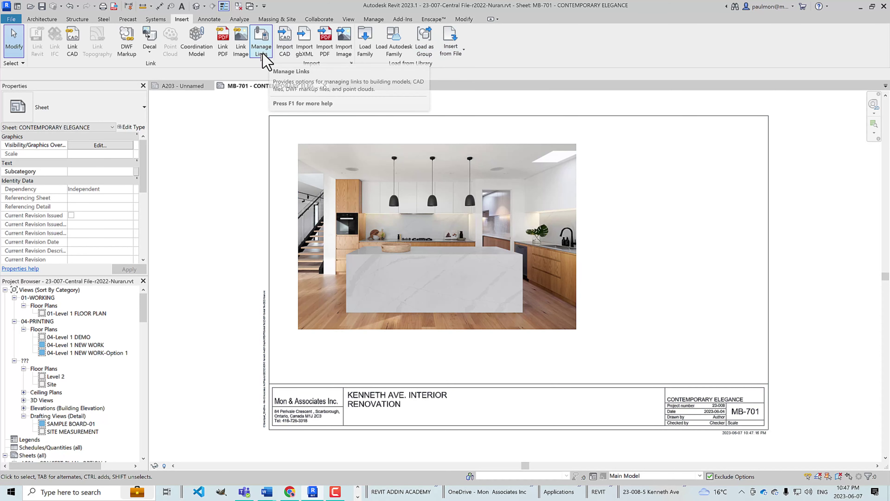
# - Remove Attachment-1 (1).jpeg from the Images list in Manage Links and confirm
pyautogui.click(261, 35)
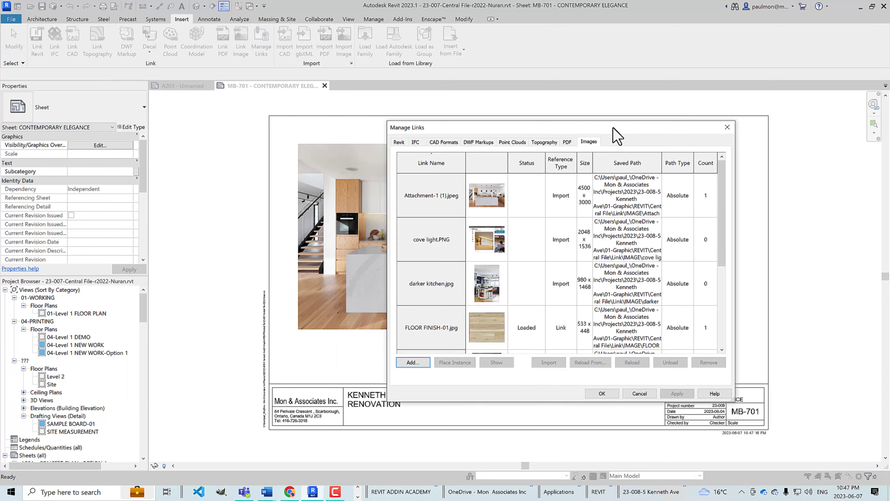
pyautogui.click(725, 127)
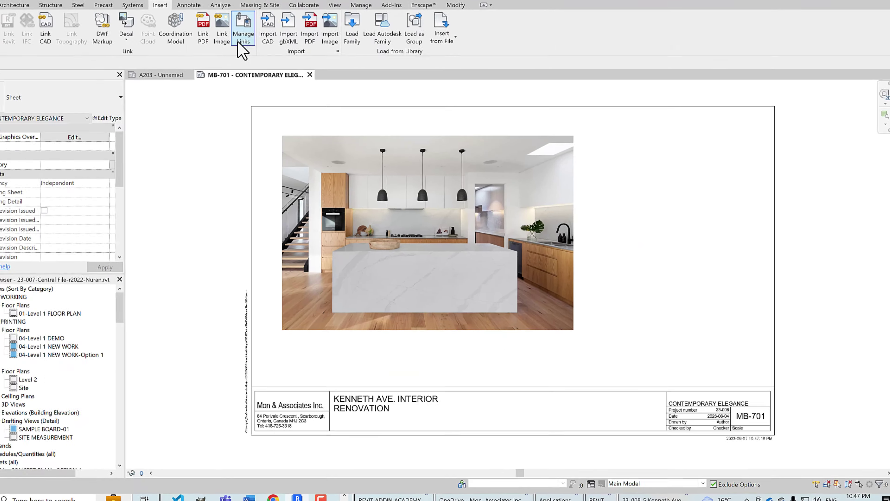
pyautogui.click(239, 42)
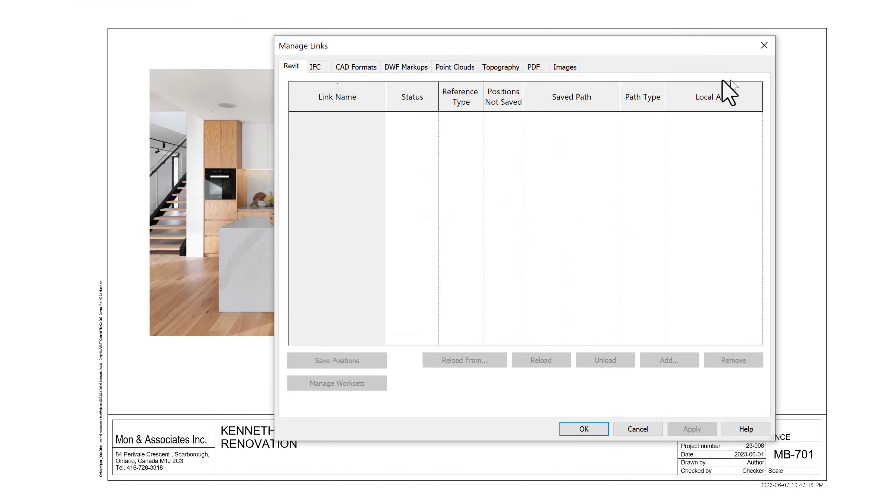
pyautogui.click(565, 67)
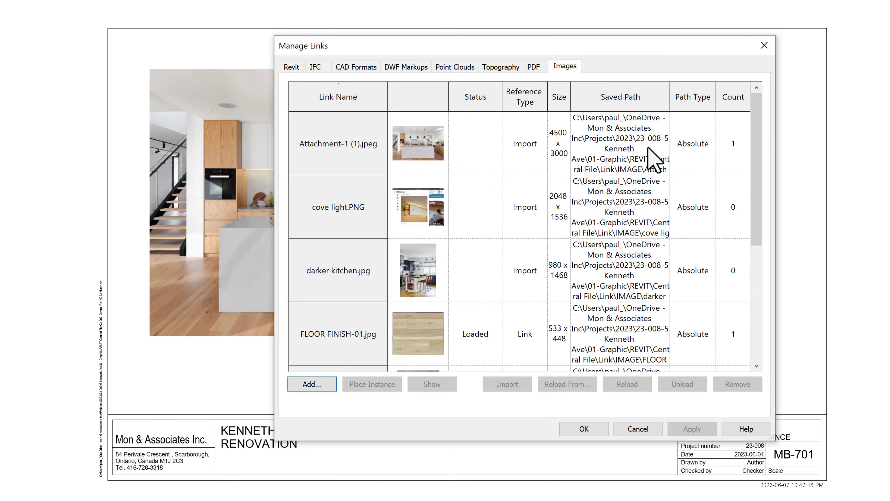
pyautogui.moveTo(603, 45); pyautogui.dragTo(669, 24)
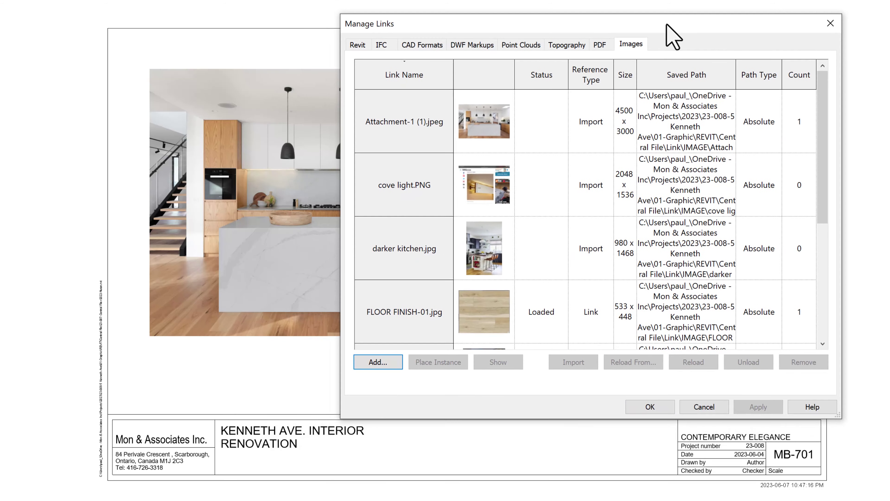
pyautogui.click(409, 118)
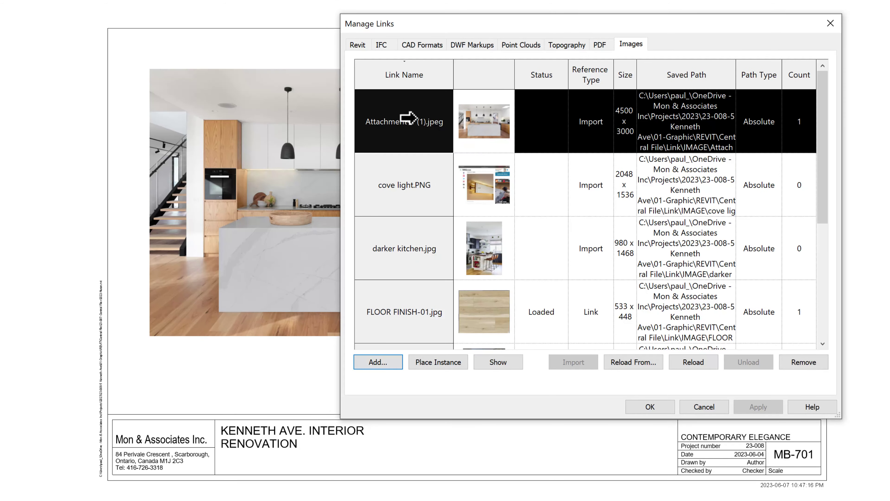
pyautogui.click(806, 363)
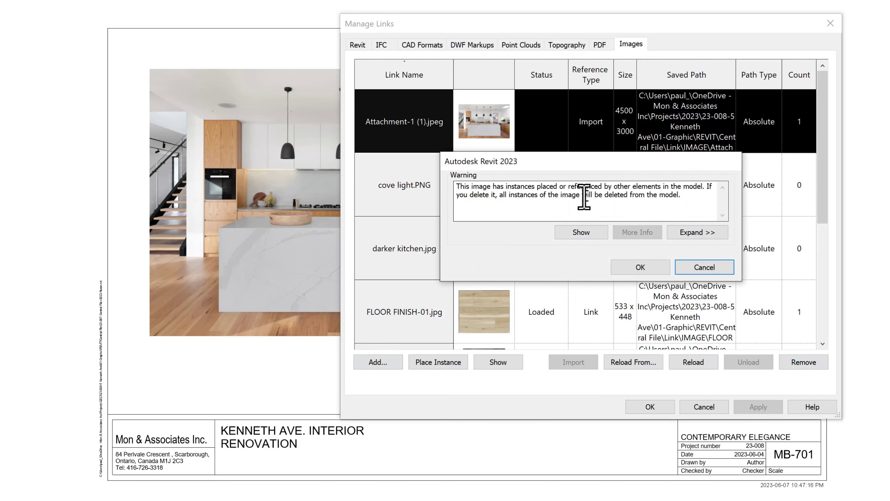
pyautogui.click(640, 268)
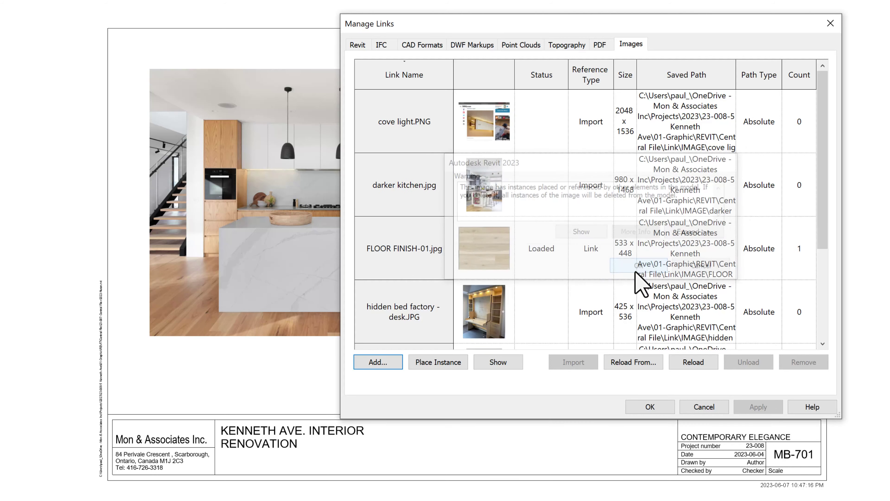
pyautogui.click(649, 411)
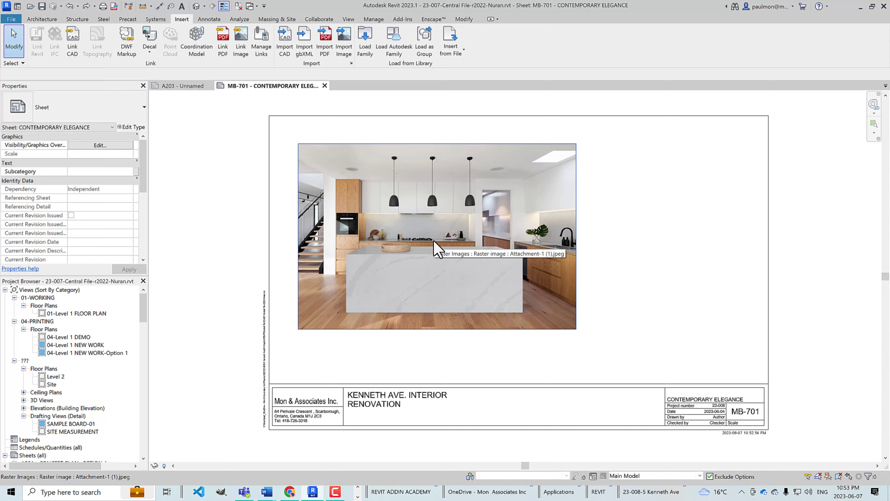
# - Unlock the kitchen photo's proportions and stretch it to 8 43/128" by 6 45/128"
pyautogui.click(437, 248)
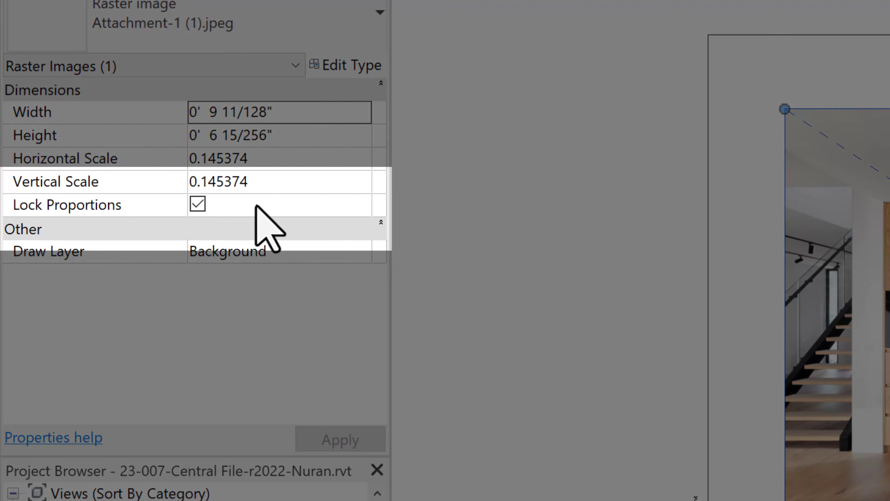
pyautogui.click(198, 203)
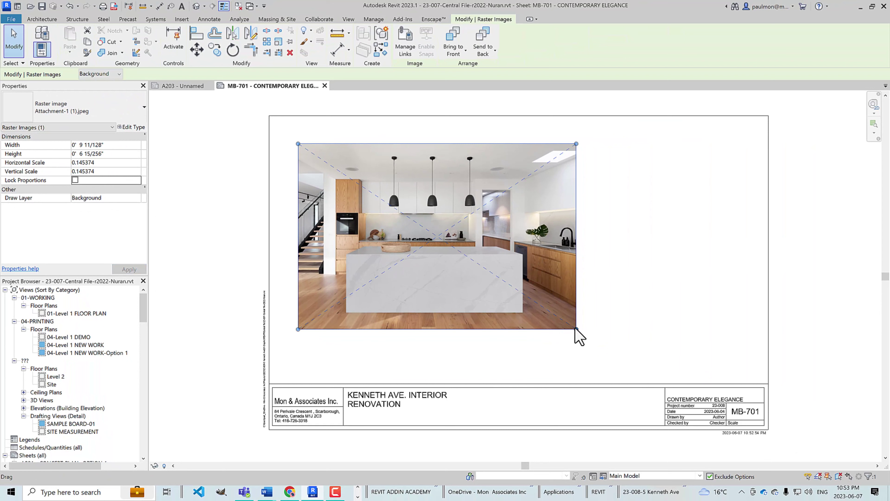
pyautogui.moveTo(576, 329); pyautogui.dragTo(553, 338)
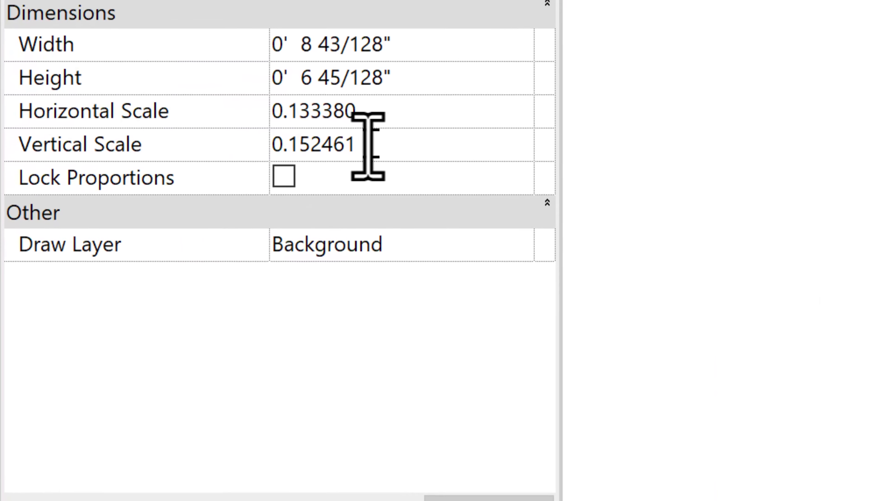
# - Set the photo's Horizontal Scale to 0.152461 to match Vertical, then relock proportions
pyautogui.moveTo(99, 171); pyautogui.dragTo(64, 172)
pyautogui.hotkey('ctrl', 'c')
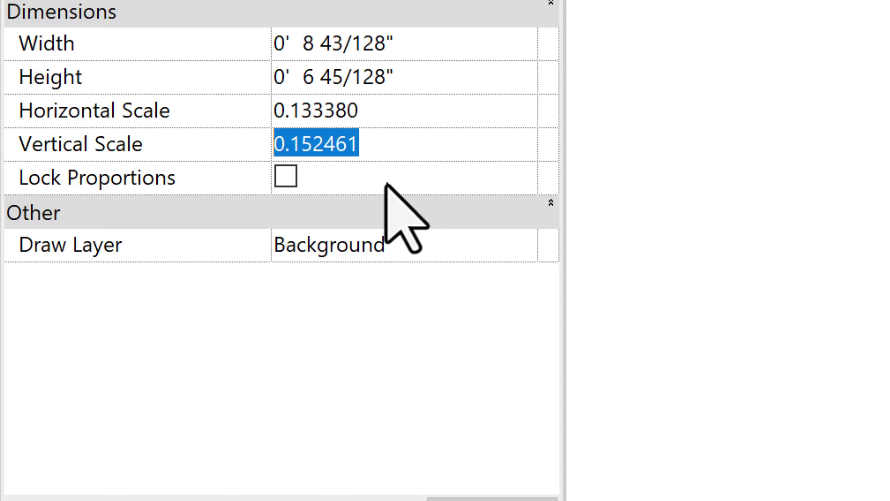
pyautogui.click(376, 111)
pyautogui.moveTo(376, 111); pyautogui.dragTo(274, 110)
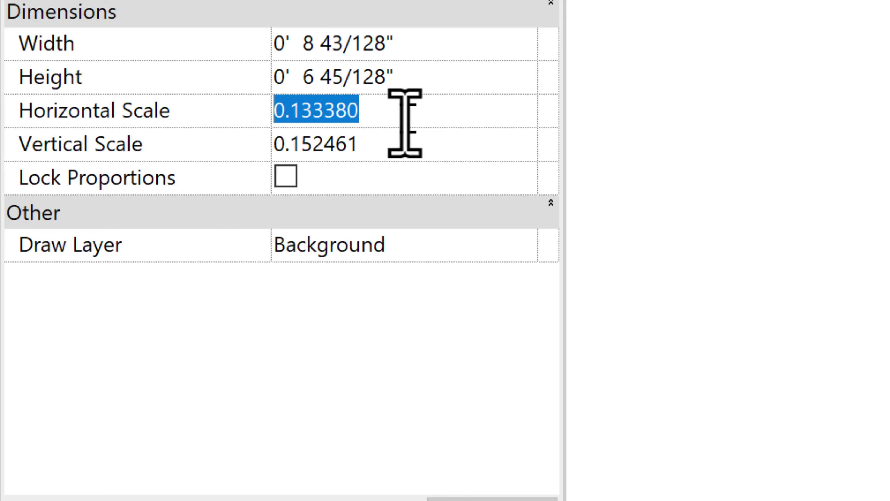
pyautogui.hotkey('ctrl', 'v')
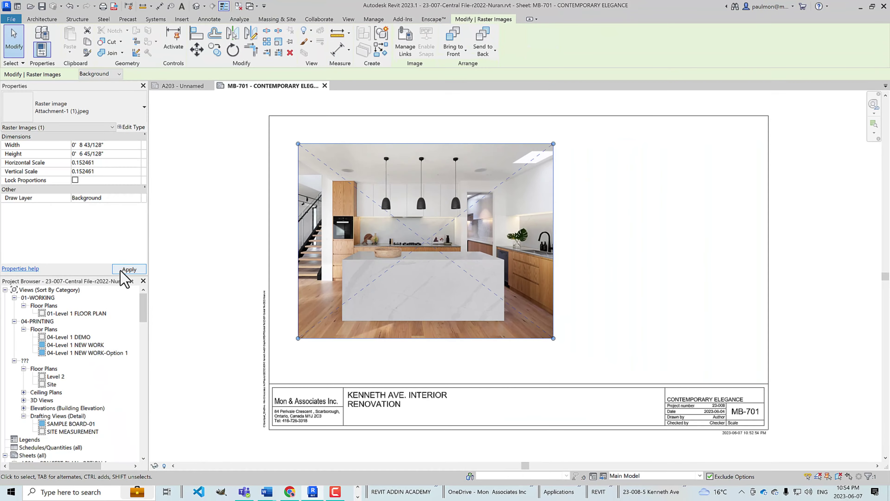
pyautogui.click(441, 481)
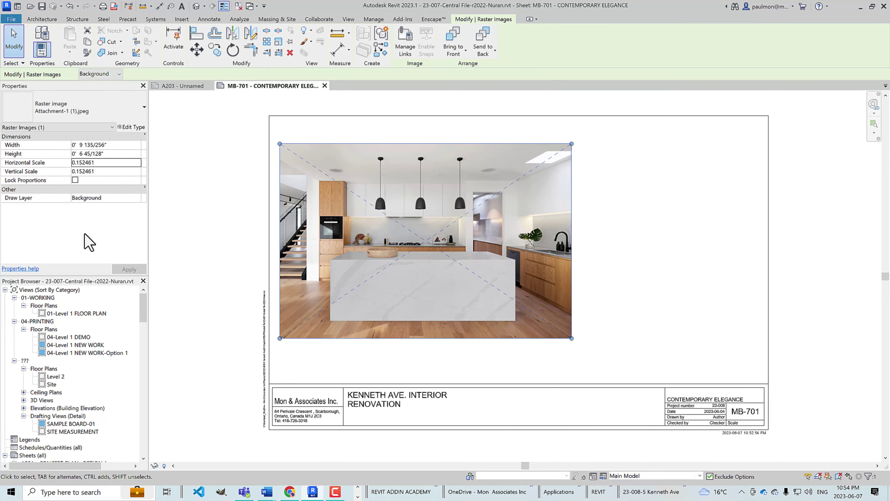
pyautogui.click(75, 180)
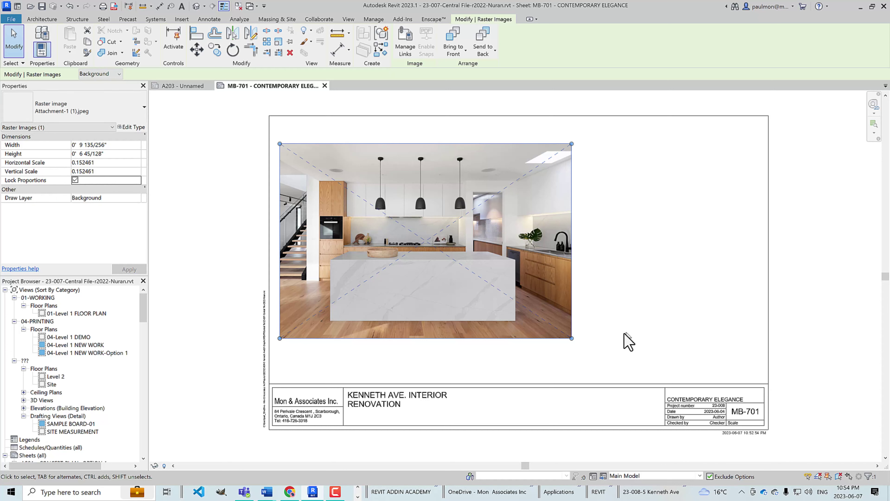
# - Shrink the kitchen photo, overlap the wood swatch with it, and send both backward
pyautogui.moveTo(572, 339); pyautogui.dragTo(542, 348)
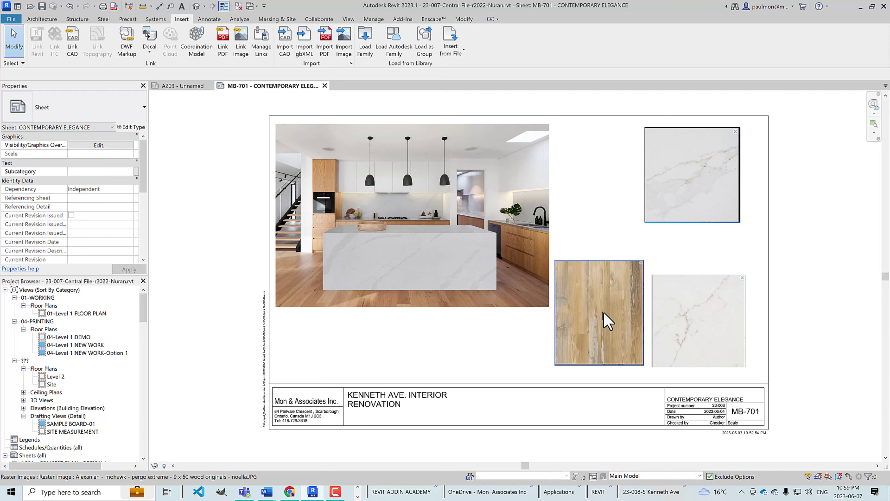
pyautogui.moveTo(612, 320); pyautogui.dragTo(568, 311)
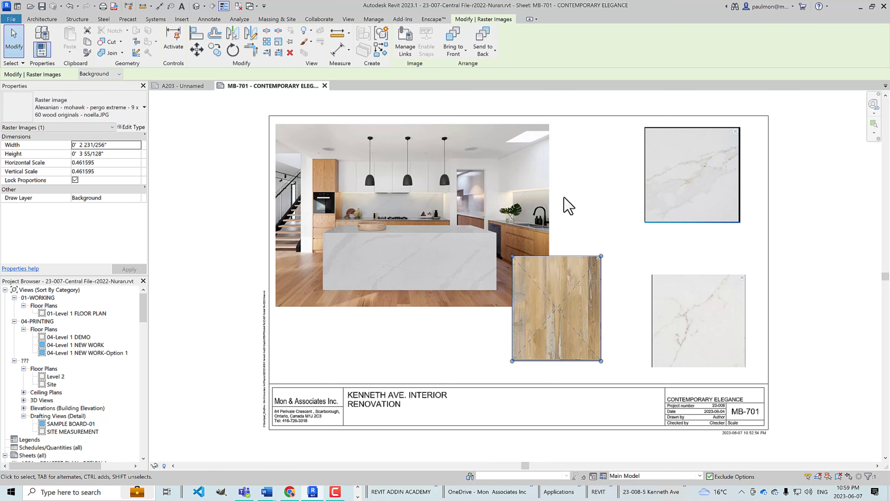
pyautogui.click(488, 52)
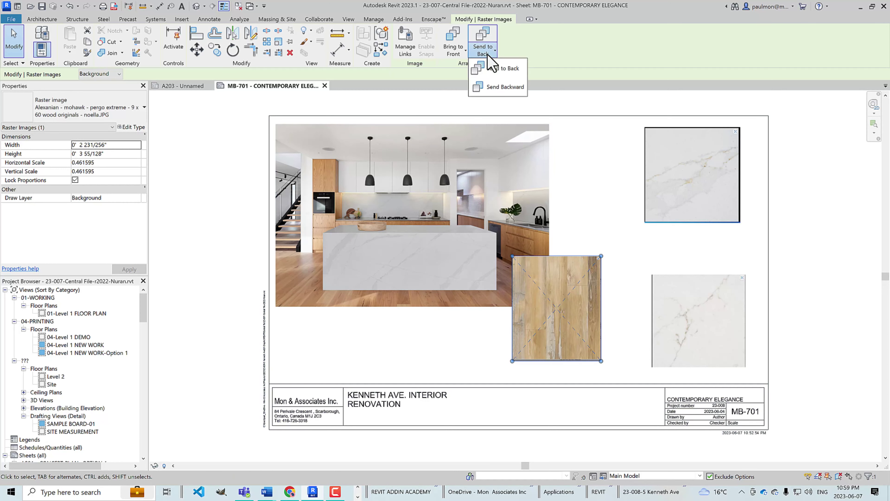
pyautogui.click(501, 87)
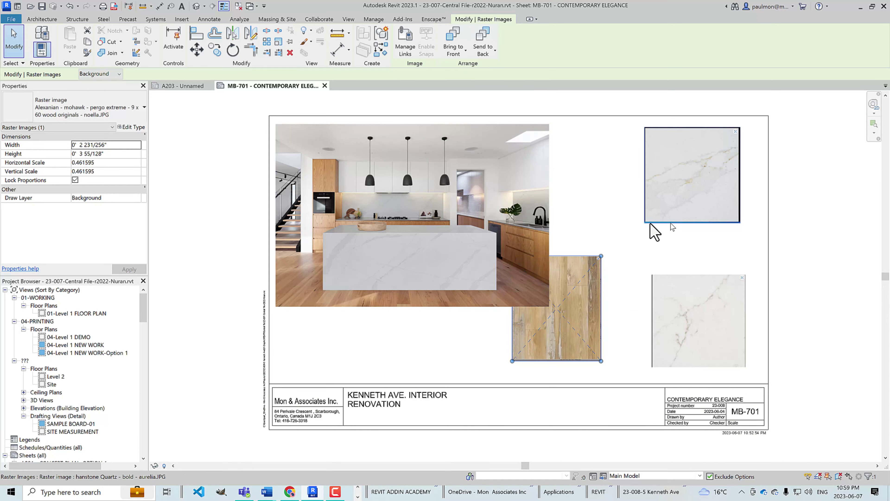
pyautogui.click(503, 191)
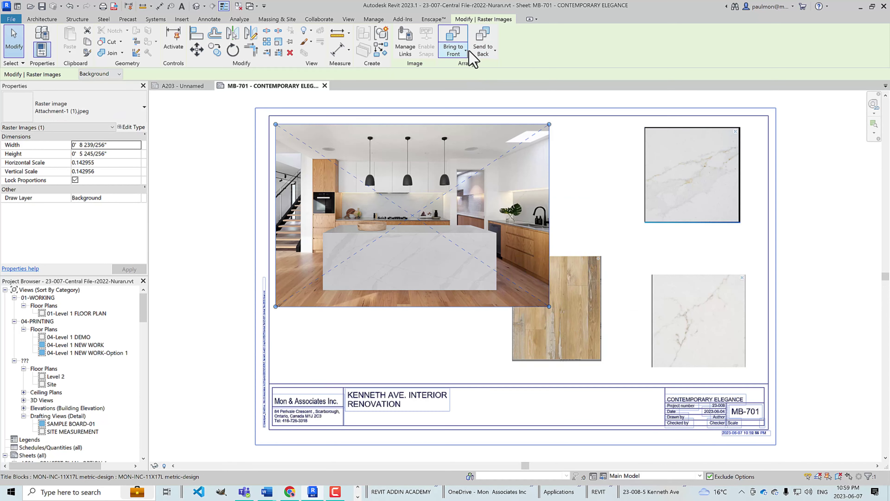
pyautogui.click(483, 53)
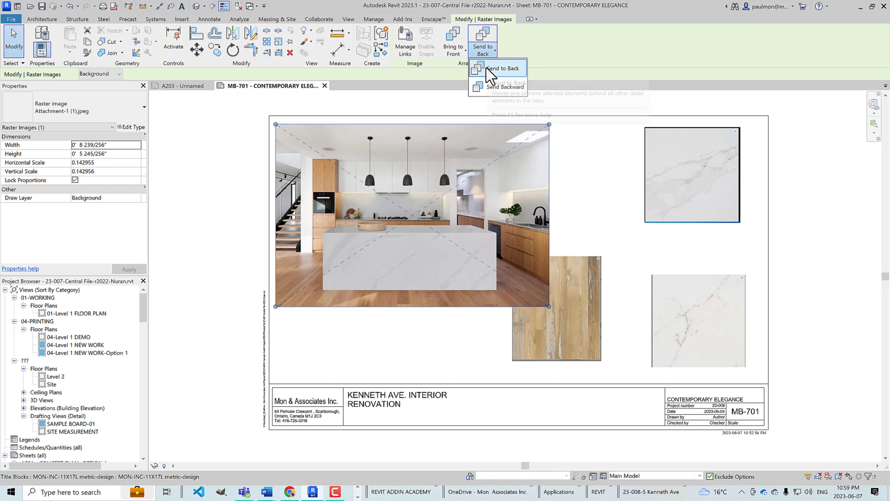
pyautogui.click(491, 72)
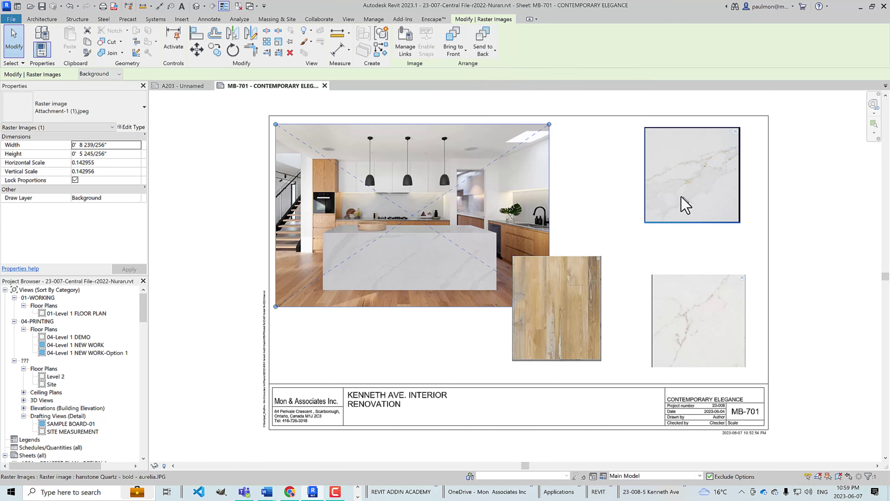
# - Overlap the two marble swatches with the wood swatch and bring the lower one forward
pyautogui.moveTo(690, 195); pyautogui.dragTo(580, 256)
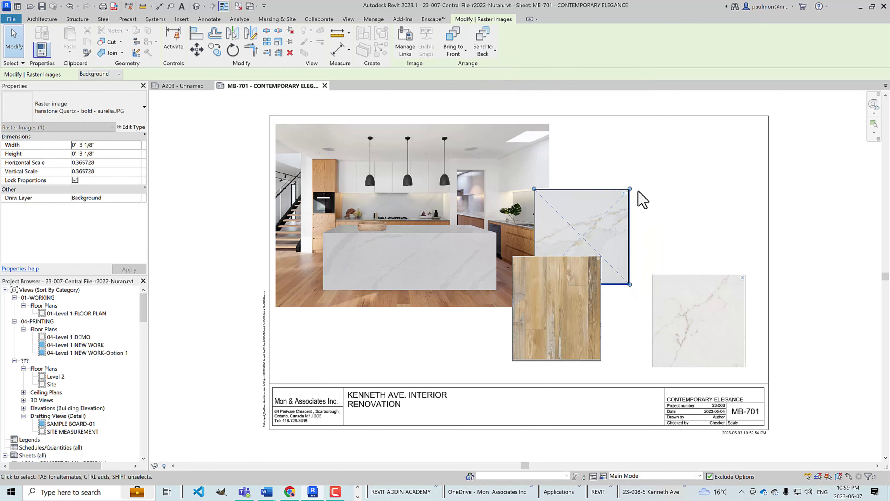
pyautogui.moveTo(661, 324); pyautogui.dragTo(588, 277)
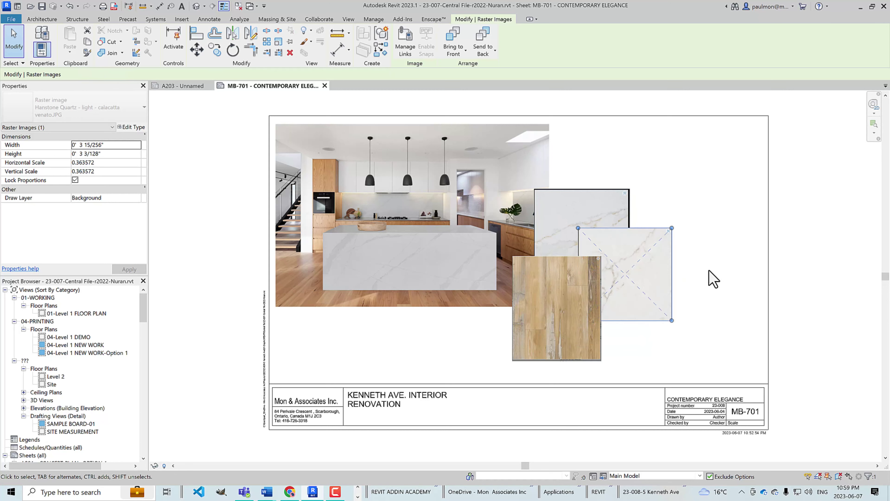
pyautogui.click(716, 256)
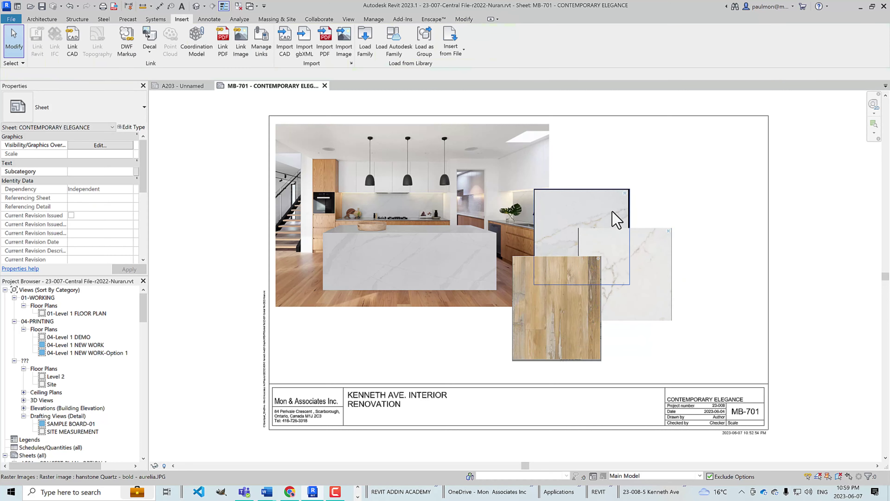
pyautogui.click(648, 284)
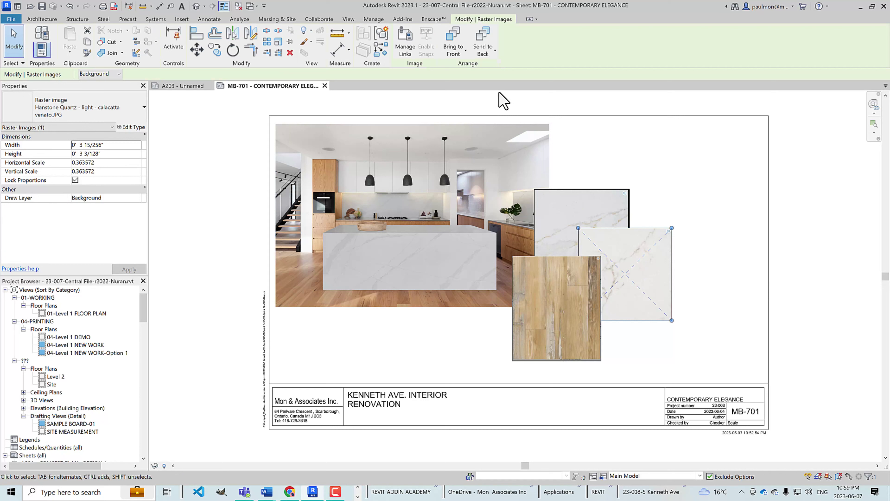
pyautogui.click(457, 58)
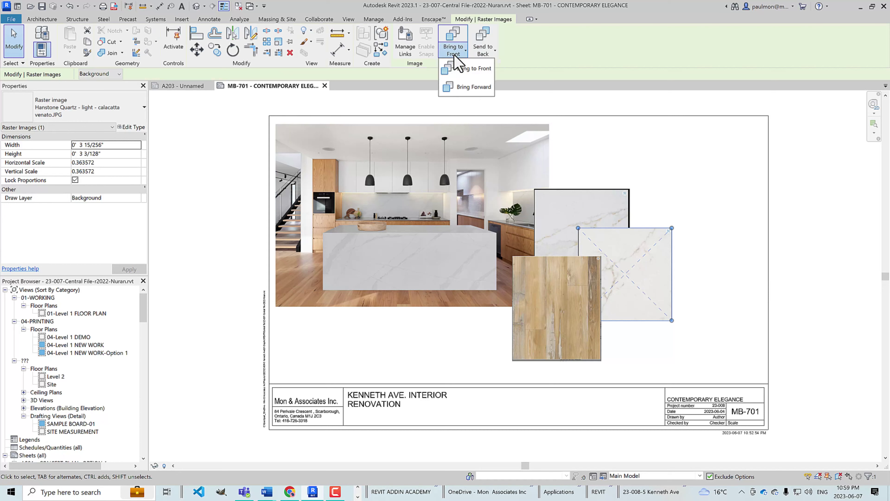
pyautogui.click(467, 87)
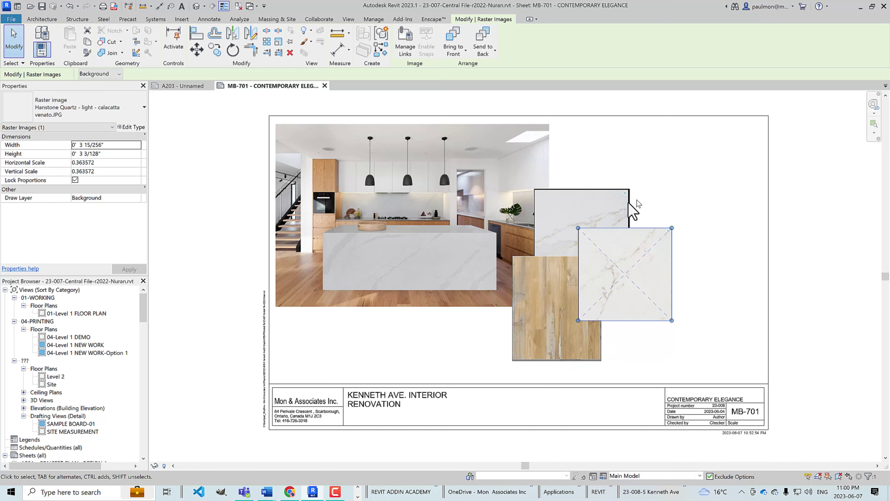
# - Raise the upper marble swatch above the lower one and bring the kitchen photo to front
pyautogui.click(597, 208)
pyautogui.click(465, 54)
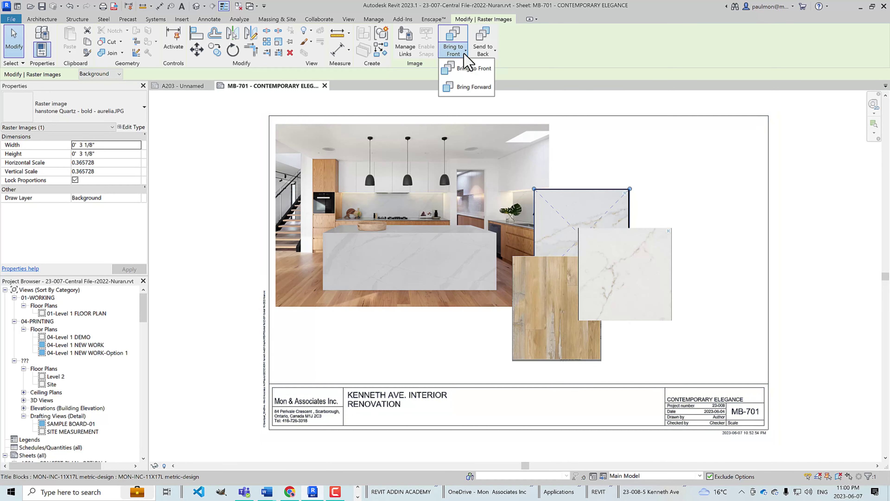
pyautogui.click(476, 87)
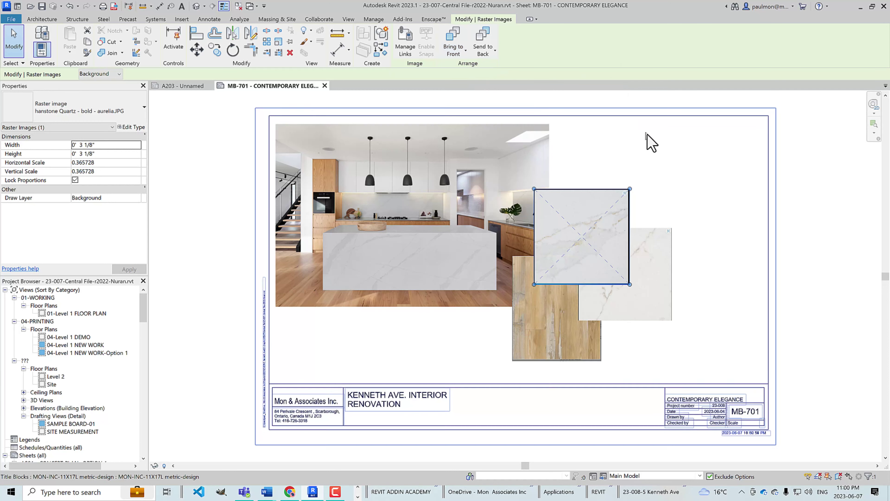
pyautogui.click(699, 172)
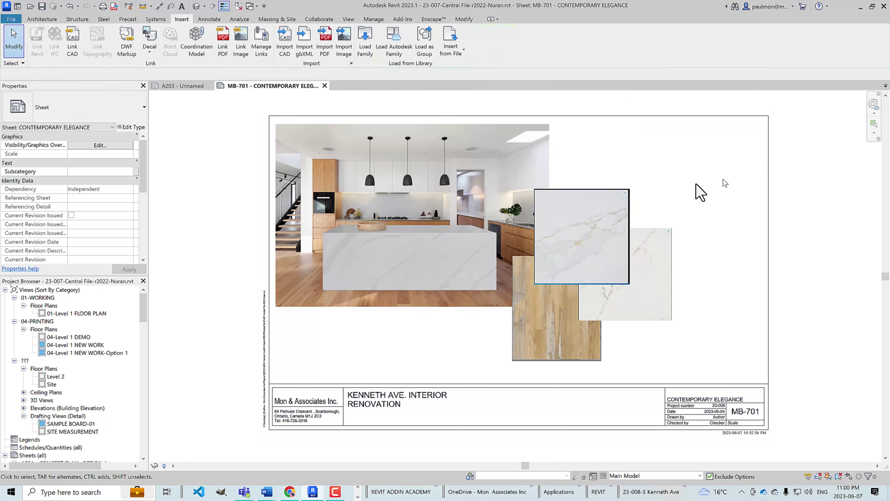
pyautogui.click(477, 170)
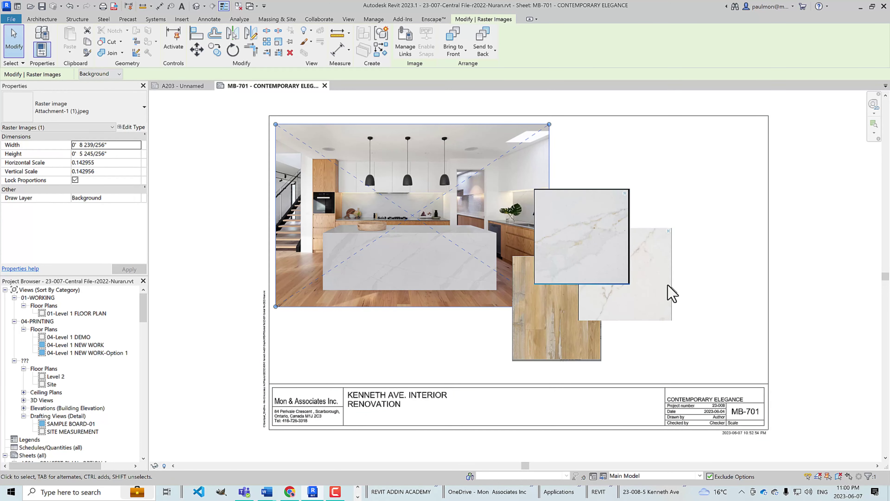
pyautogui.click(457, 57)
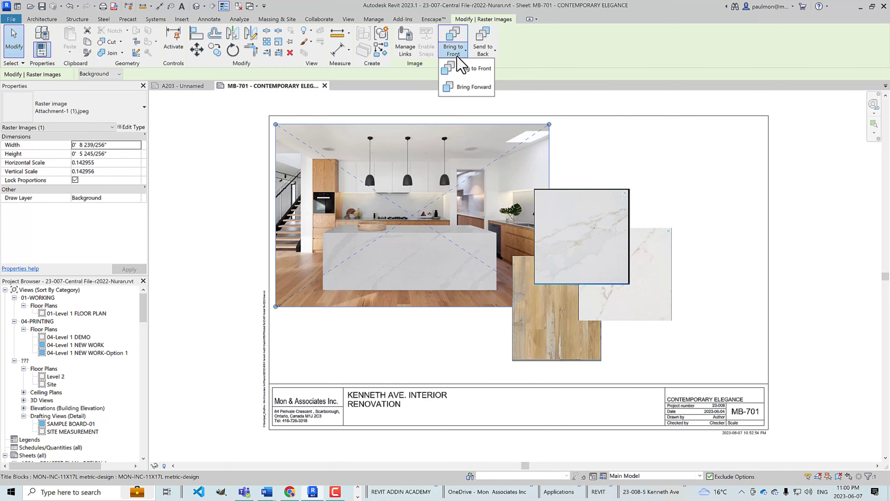
pyautogui.click(468, 72)
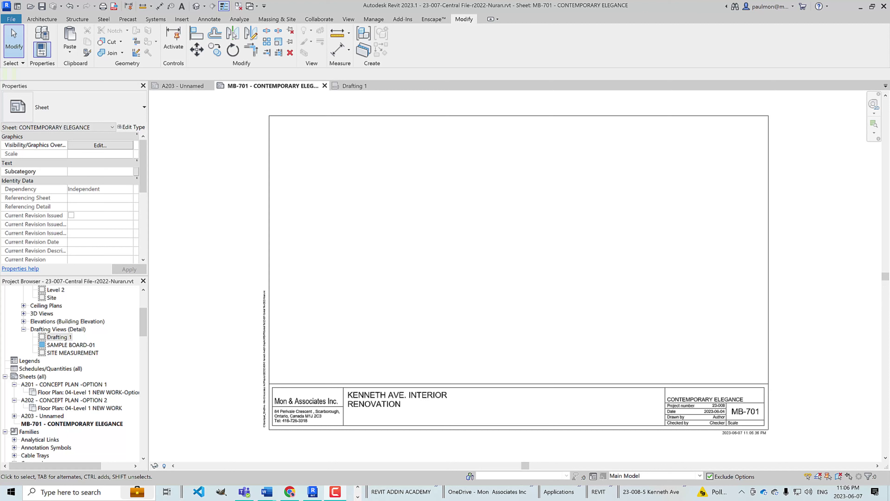
# - Link PDF: open 5. Quiet Luxury.pdf from the Presentation Boards folder
pyautogui.click(182, 20)
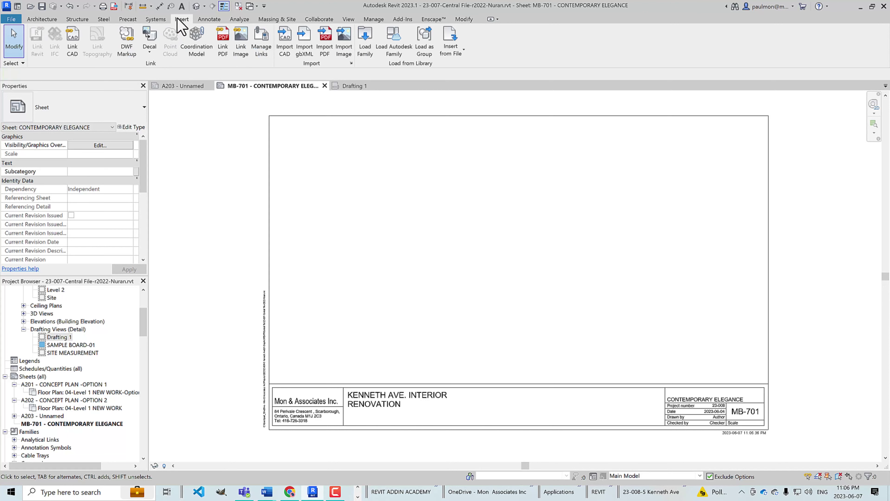
pyautogui.click(224, 49)
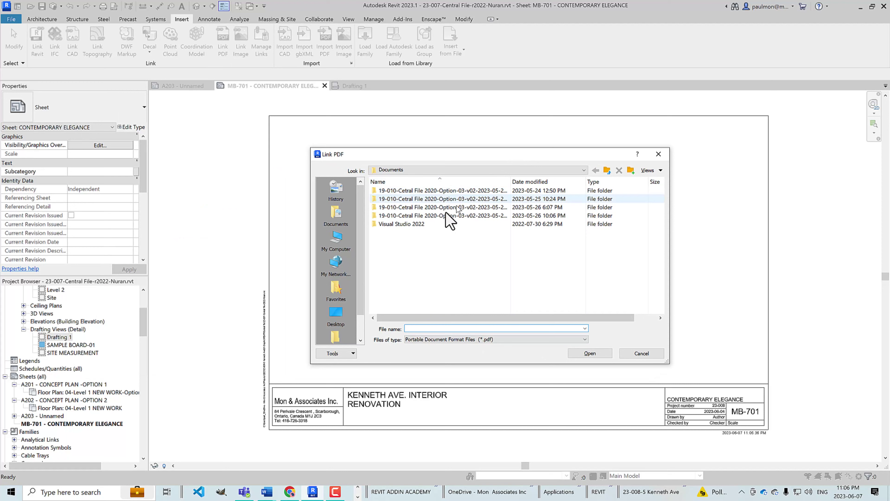
pyautogui.click(465, 172)
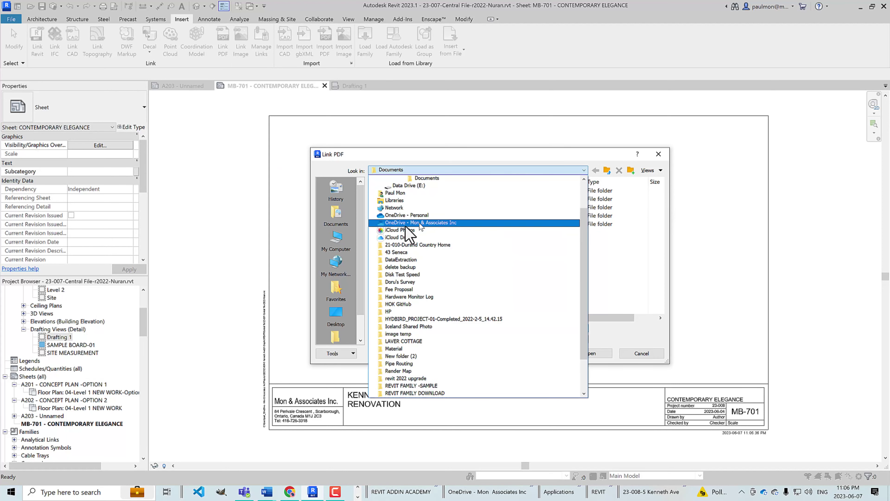
pyautogui.click(403, 222)
pyautogui.doubleClick(394, 207)
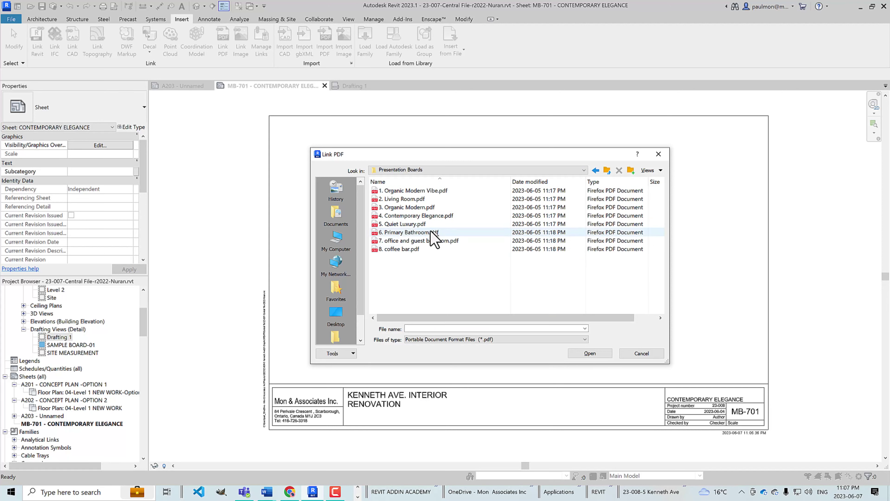
pyautogui.click(397, 224)
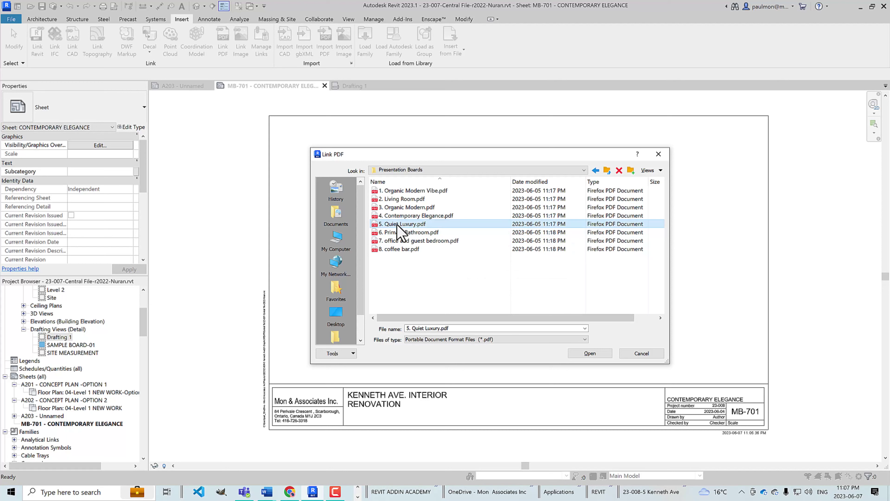
pyautogui.click(596, 355)
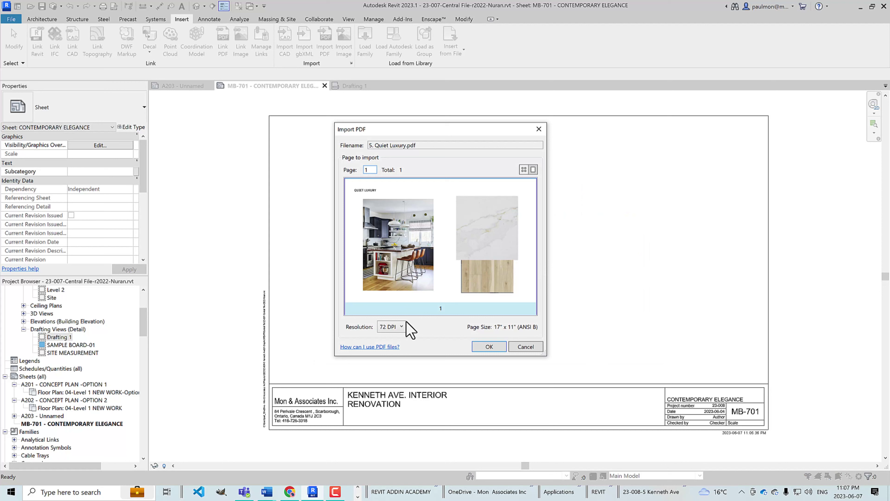
# - Set the Quiet Luxury PDF import resolution to 600 DPI and accept
pyautogui.click(402, 326)
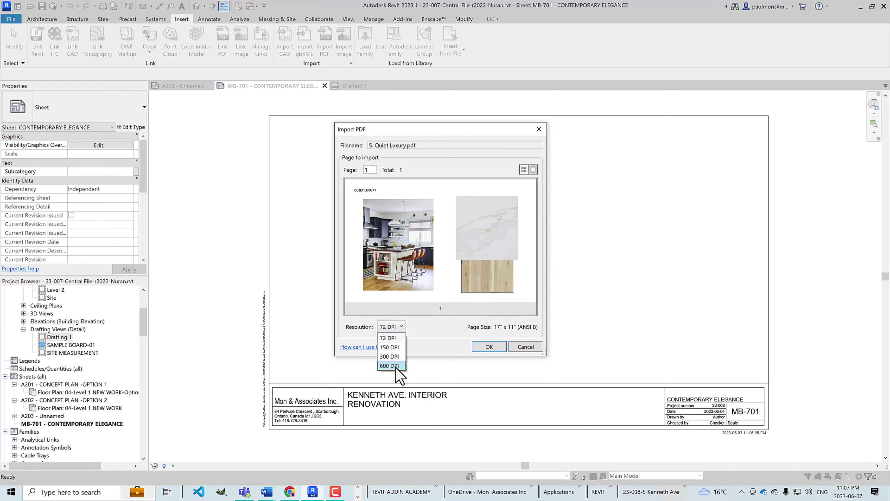
pyautogui.click(396, 366)
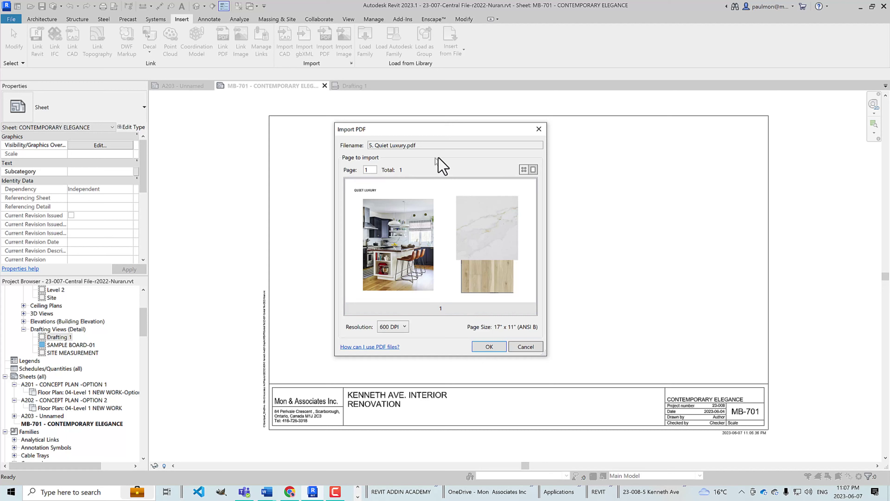
pyautogui.click(487, 347)
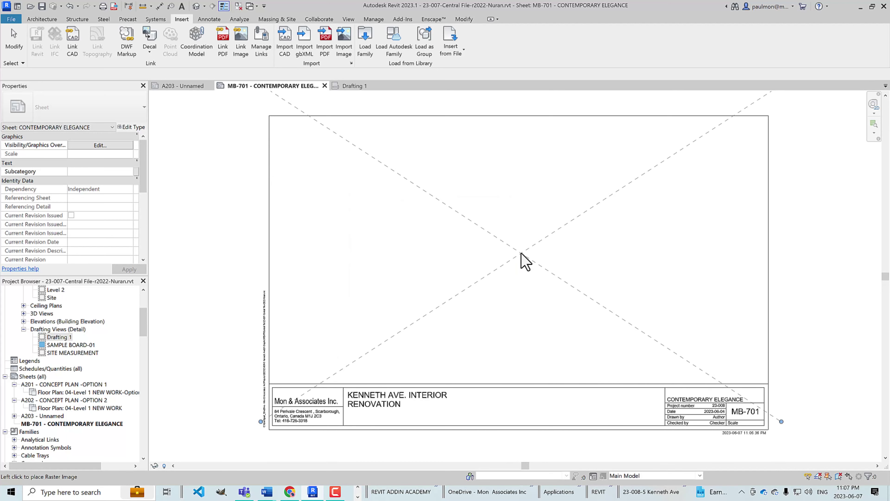
# - Place the Quiet Luxury PDF and scale it to 0.736904 inside the title block border
pyautogui.click(519, 260)
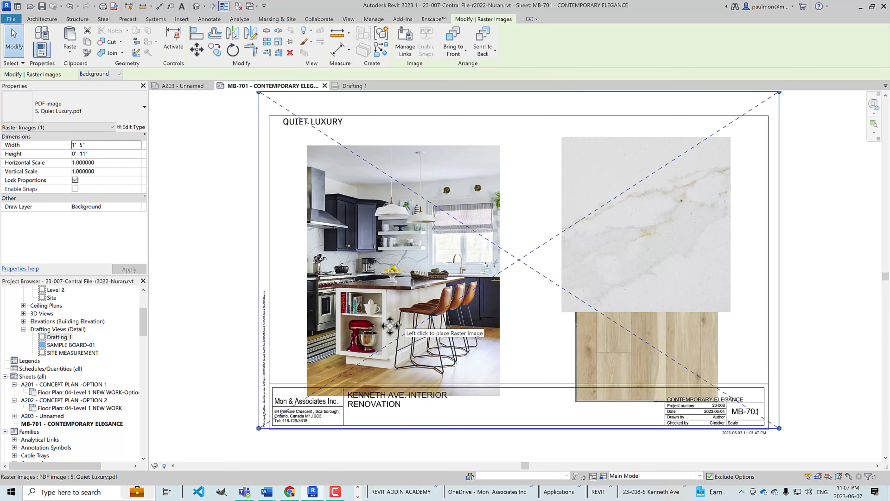
pyautogui.scroll(-4, 242, 228)
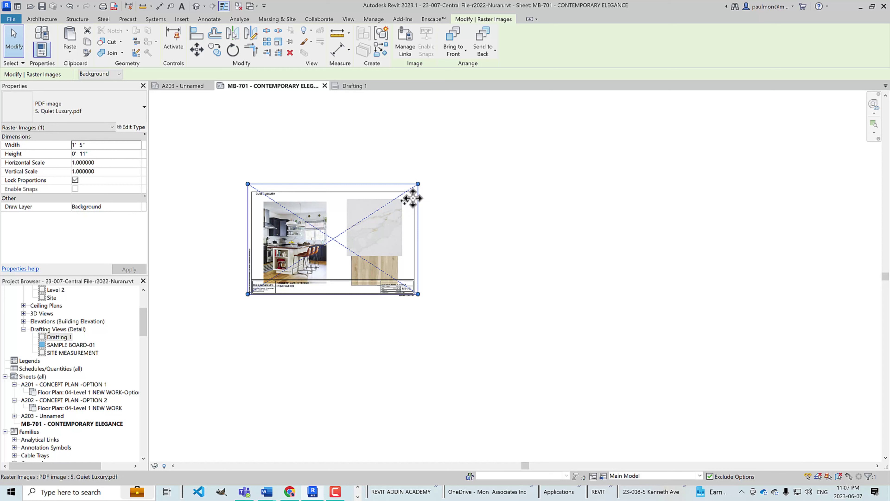
pyautogui.moveTo(420, 191); pyautogui.dragTo(400, 203)
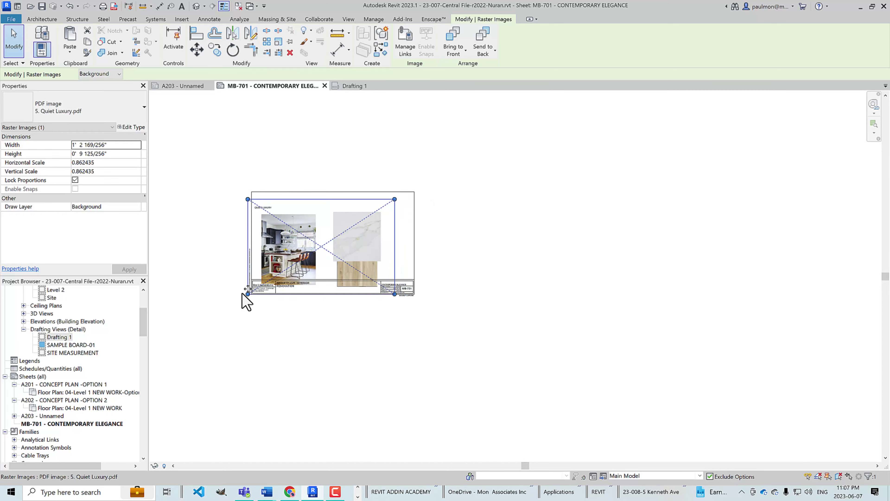
pyautogui.moveTo(247, 293); pyautogui.dragTo(269, 280)
pyautogui.moveTo(307, 247); pyautogui.dragTo(351, 247)
pyautogui.press('Escape')
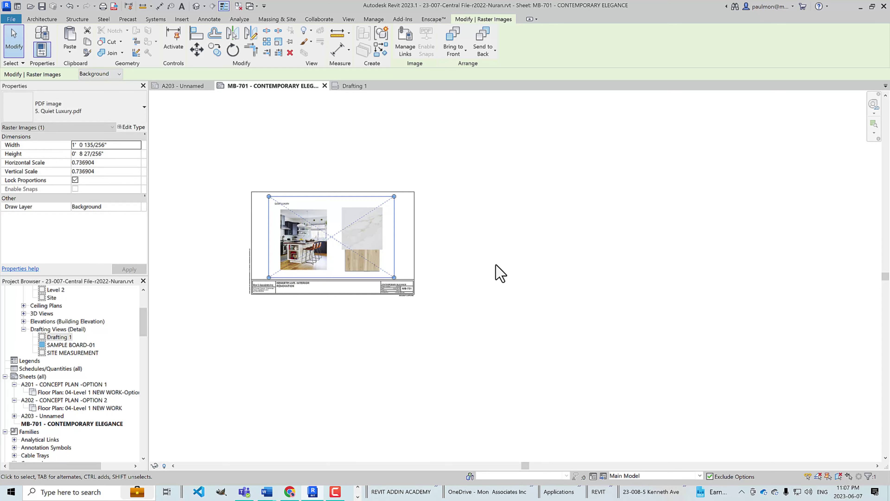
pyautogui.press('Escape')
# - Zoom to fit sheet MB-701 so the whole Quiet Luxury board is visible
pyautogui.scroll(-2, 221, 274)
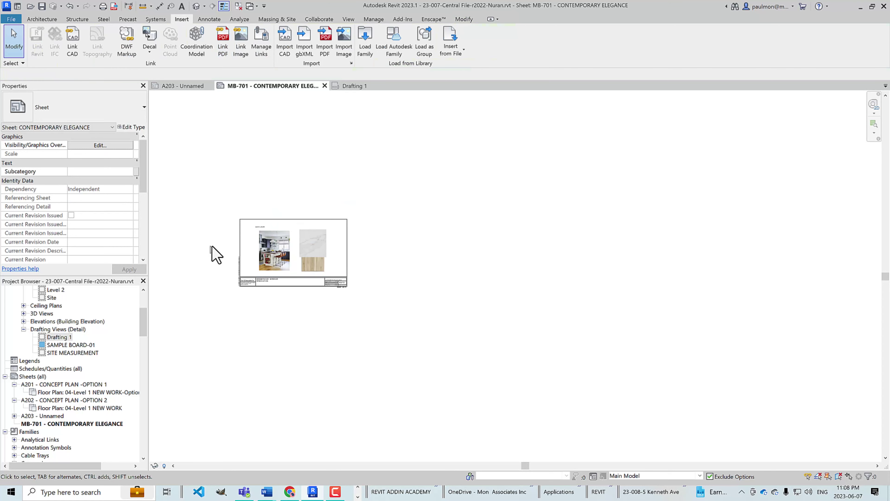
pyautogui.scroll(-1, 216, 252)
pyautogui.rightClick(205, 246)
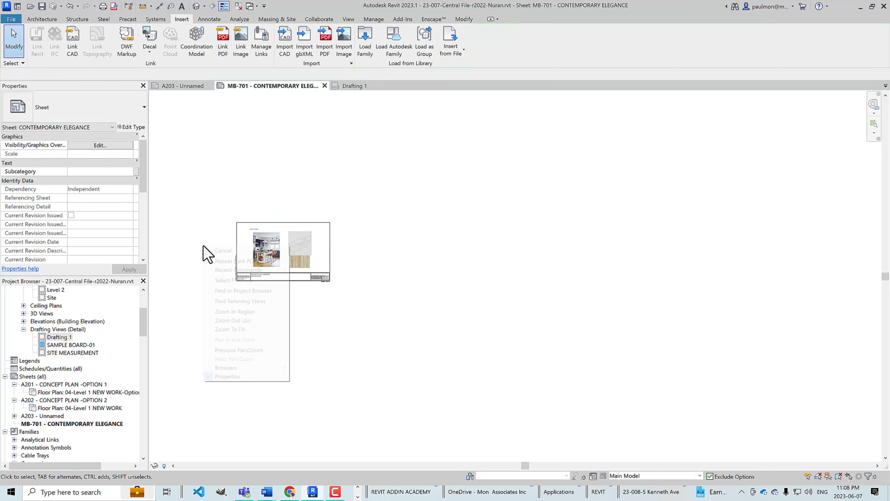
pyautogui.click(217, 329)
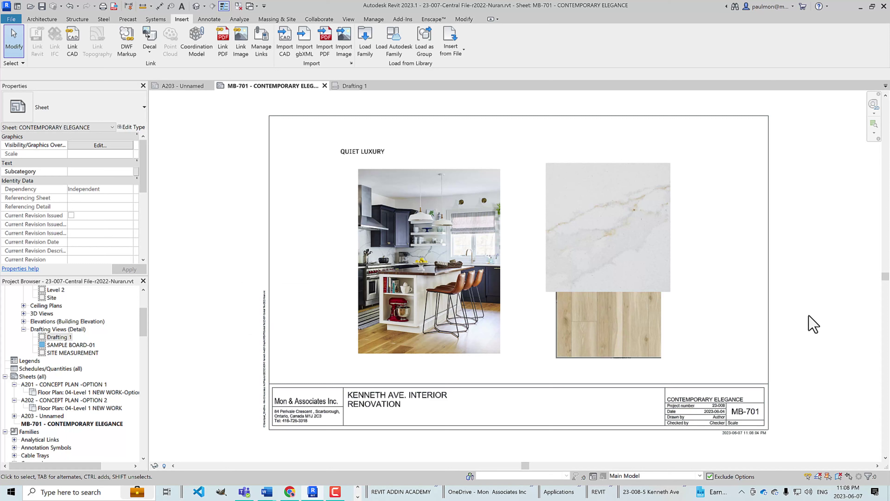